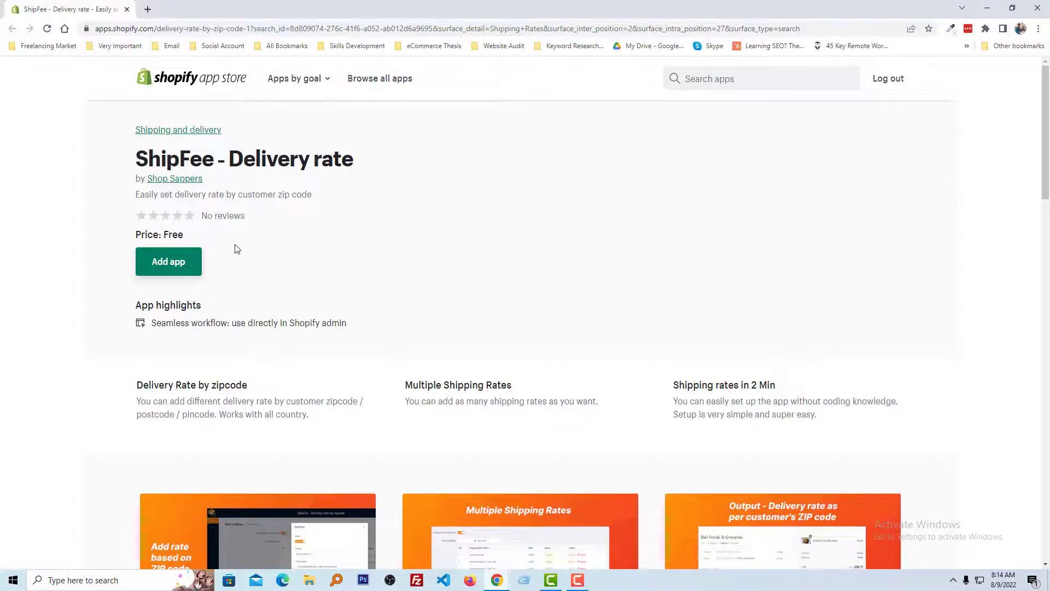
scroll(236, 251, down, 8)
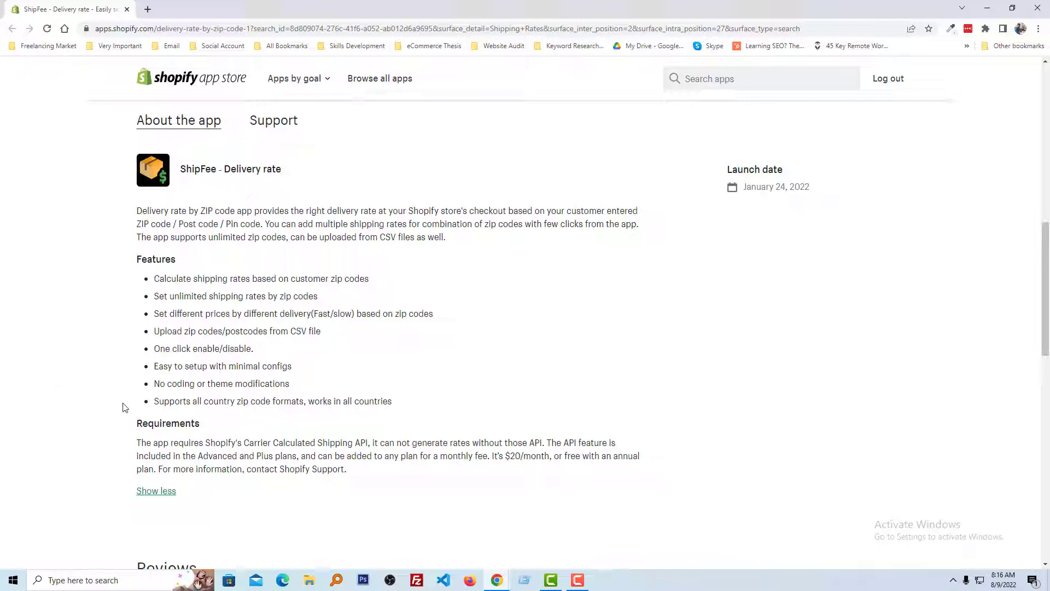
scroll(106, 410, down, 3)
scroll(107, 410, up, 5)
scroll(107, 410, up, 5)
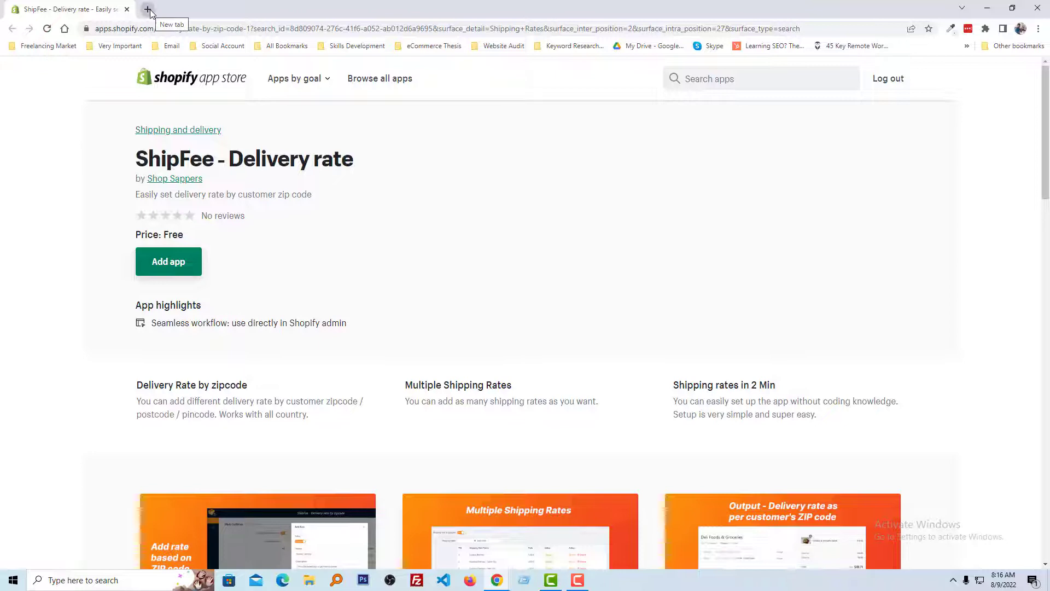
Find ShipFee - Delivery rate in the Shopify App Store and install it on the store.
click(149, 9)
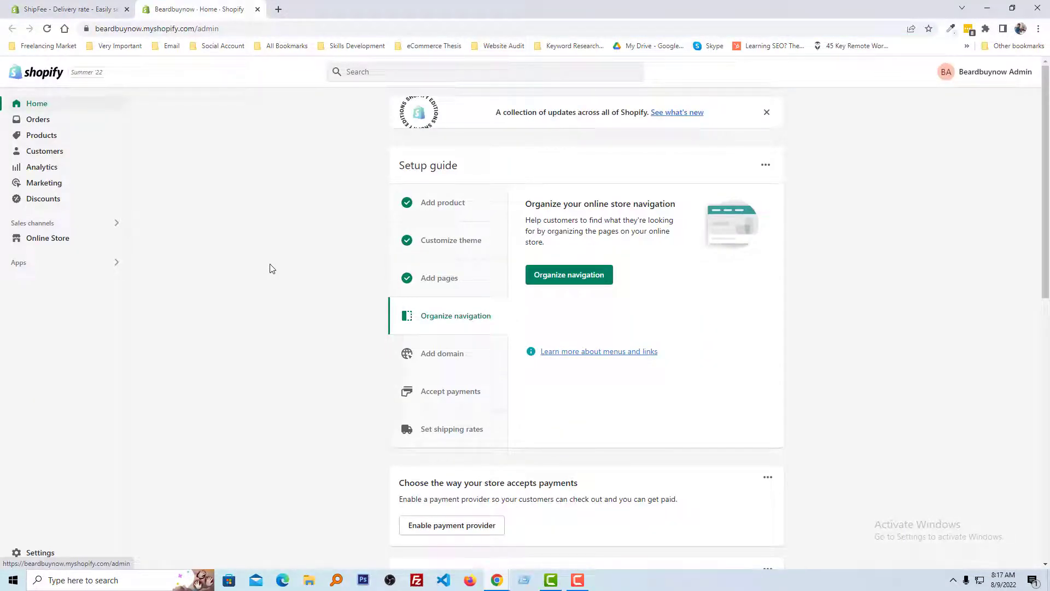
click(73, 269)
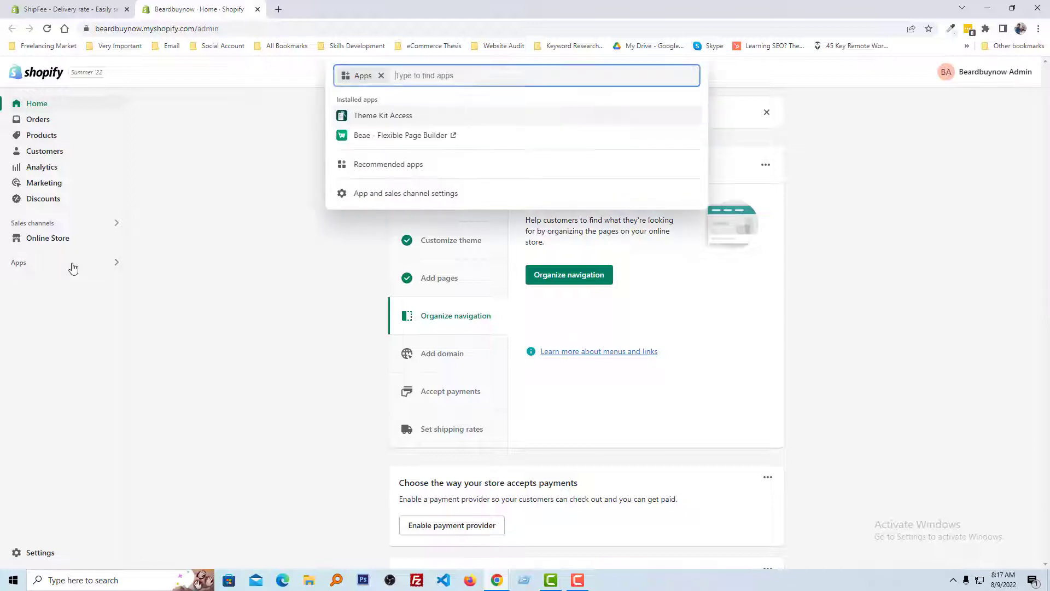
text(ShipFee - Delivery rate)
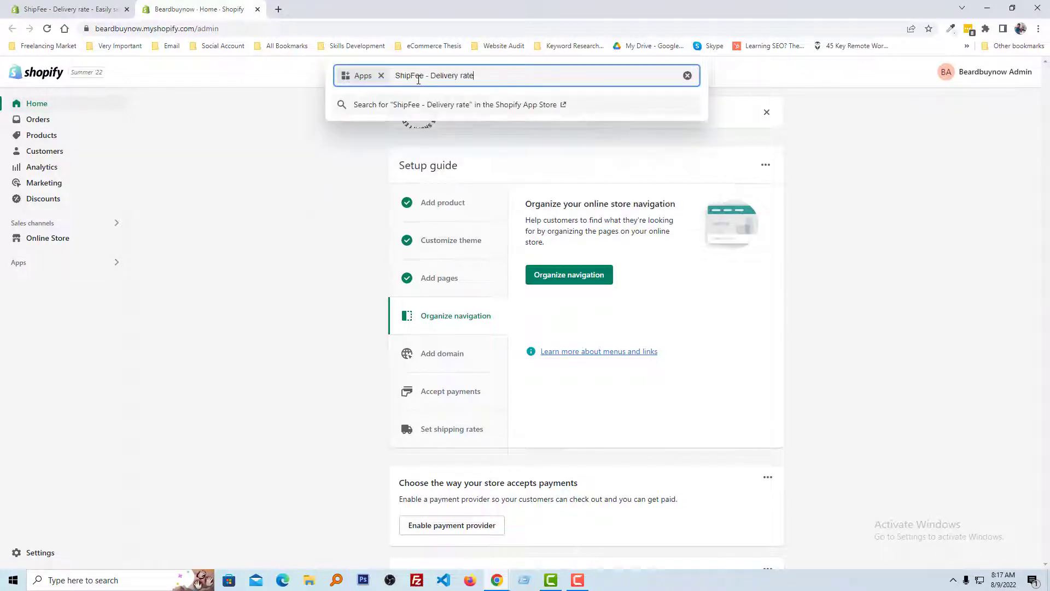
click(435, 110)
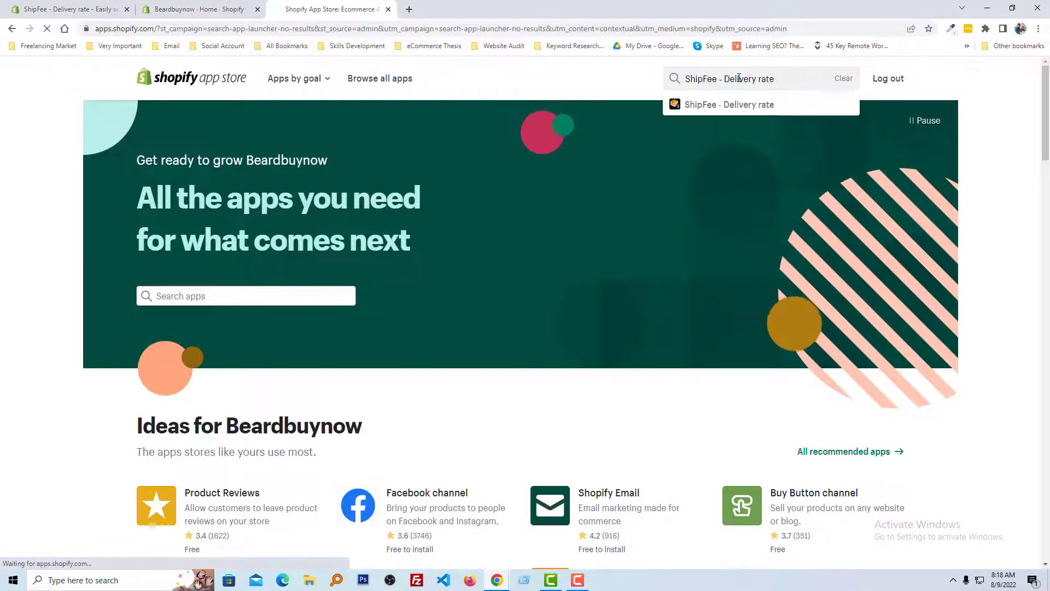
click(726, 110)
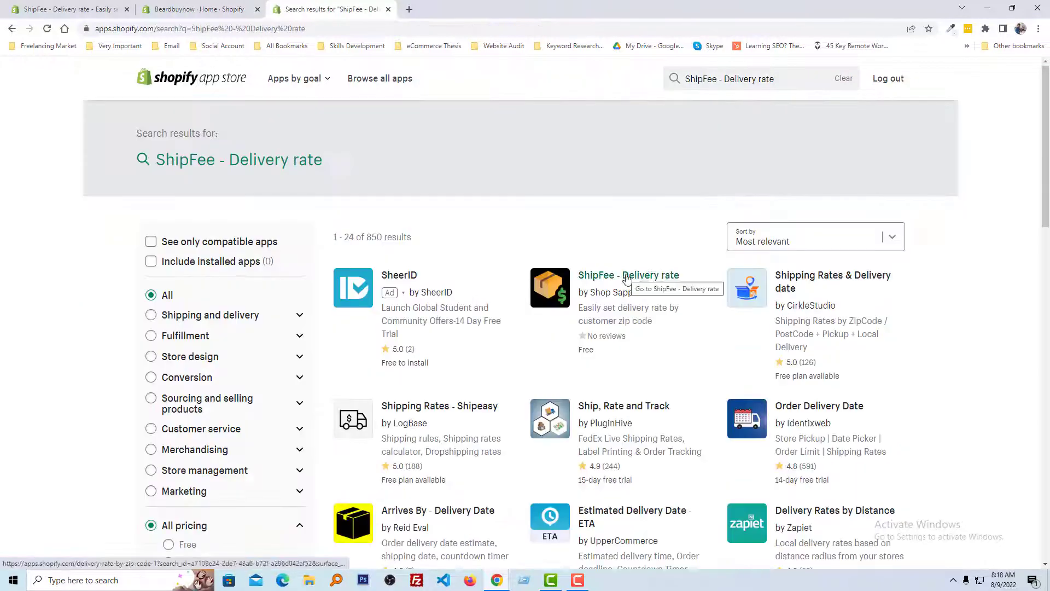
click(629, 275)
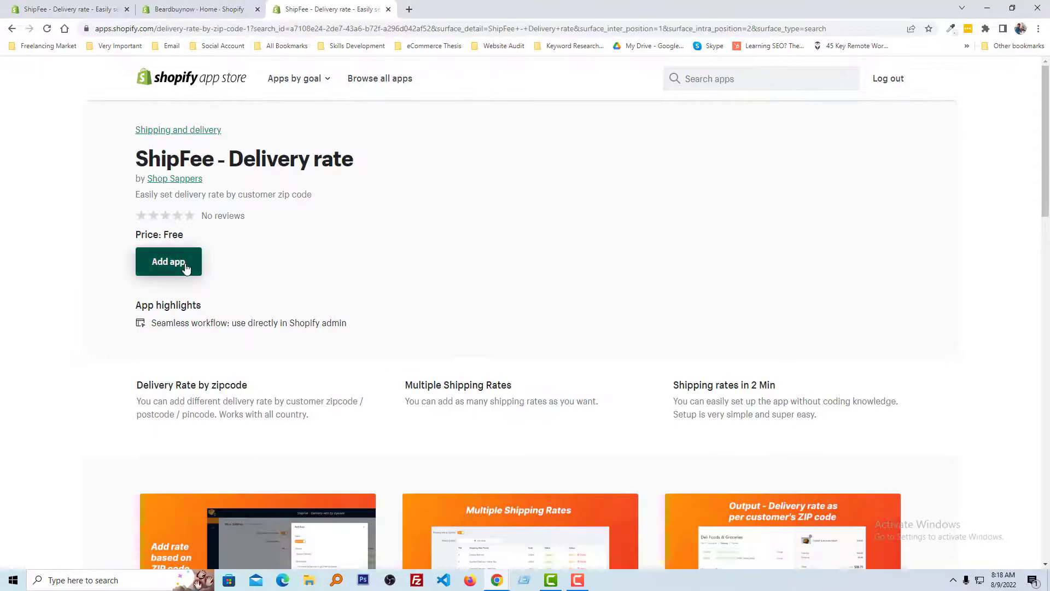
click(168, 261)
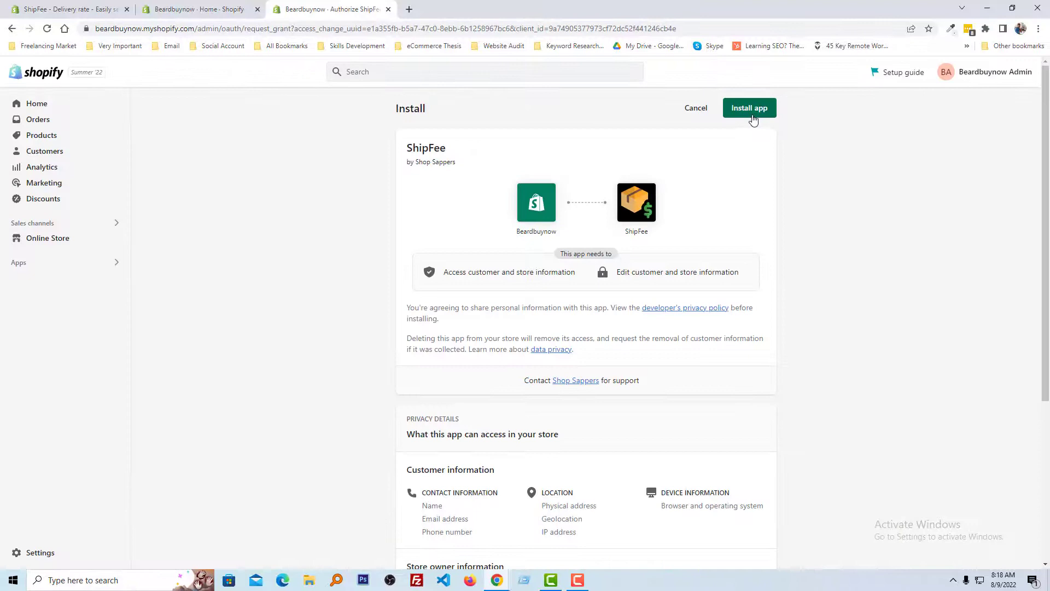
click(755, 108)
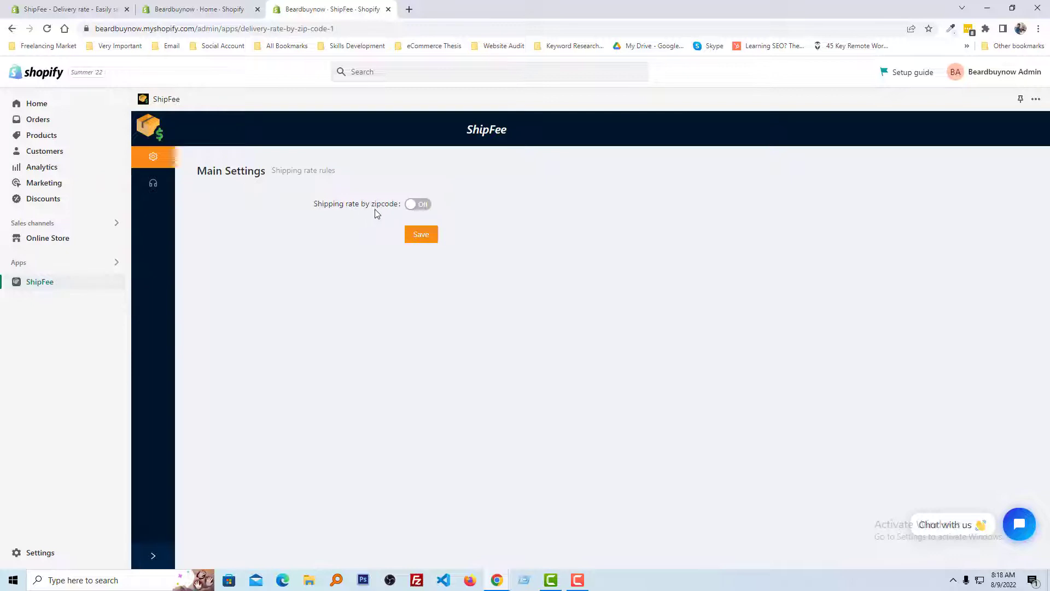
Turn on shipping rates by zipcode and start a new rate's name and description.
click(423, 207)
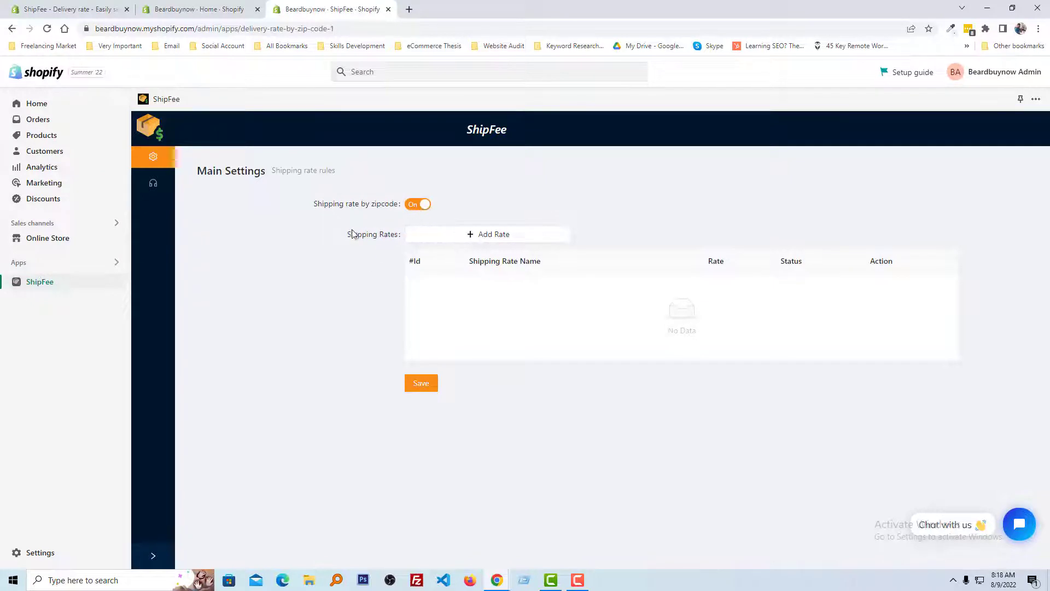
click(488, 235)
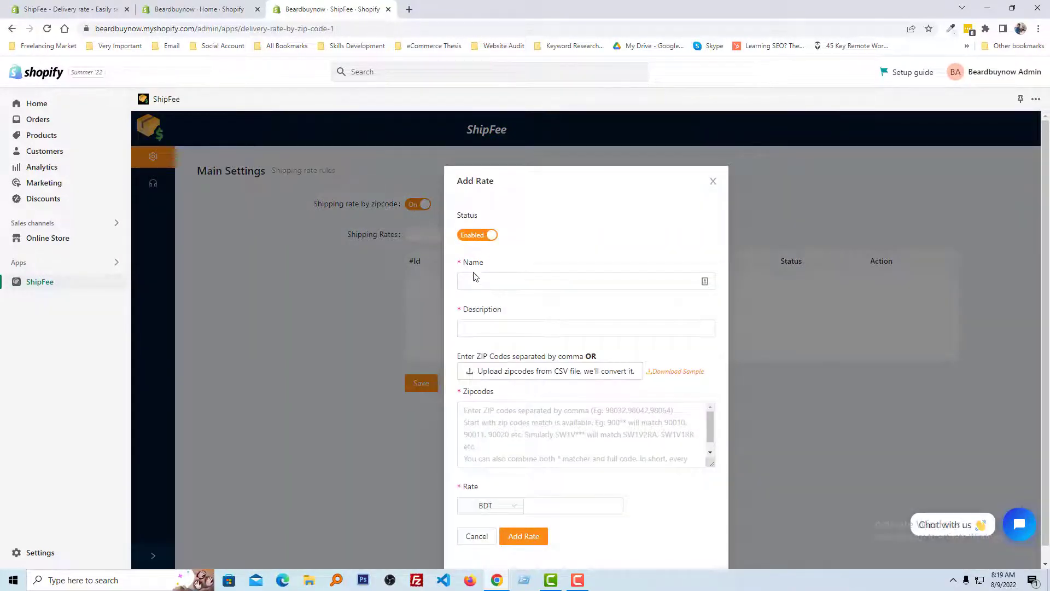
click(476, 278)
click(481, 327)
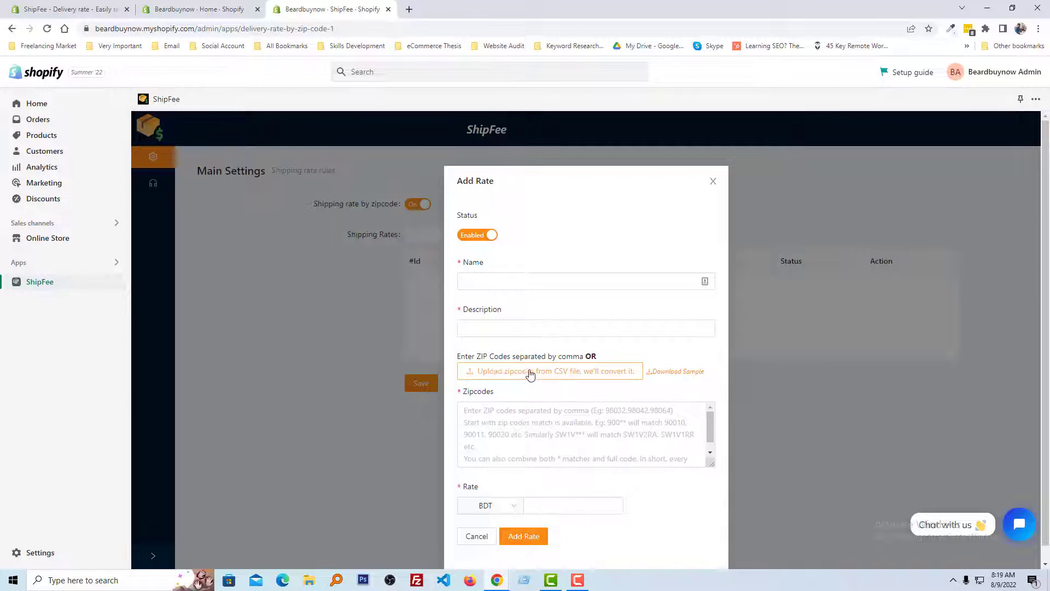
scroll(575, 434, down, 1)
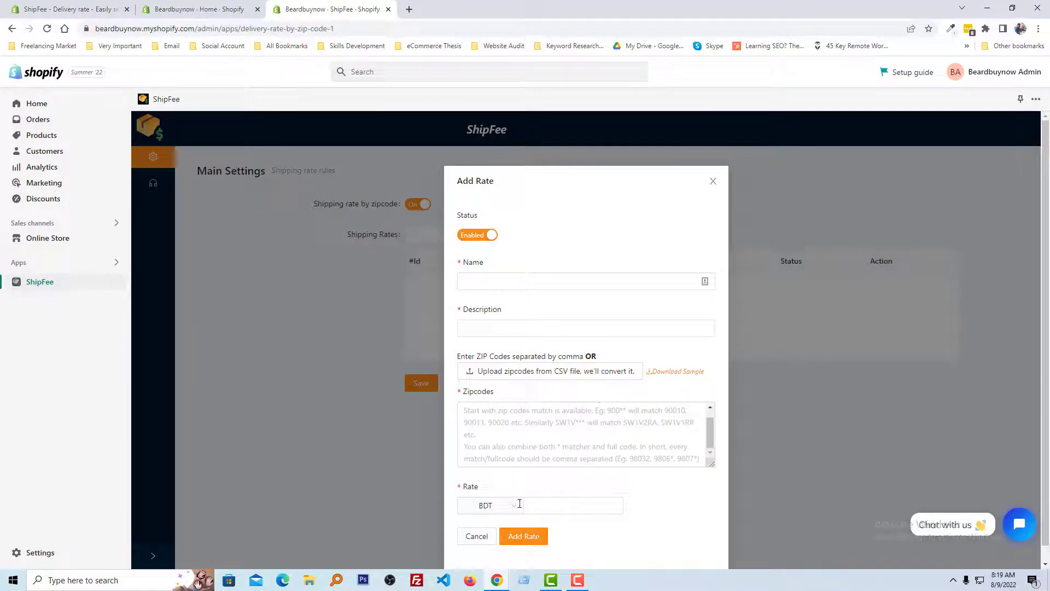
Add the Bangladesh rate for zipcode 3300 at 65 BDT.
click(513, 505)
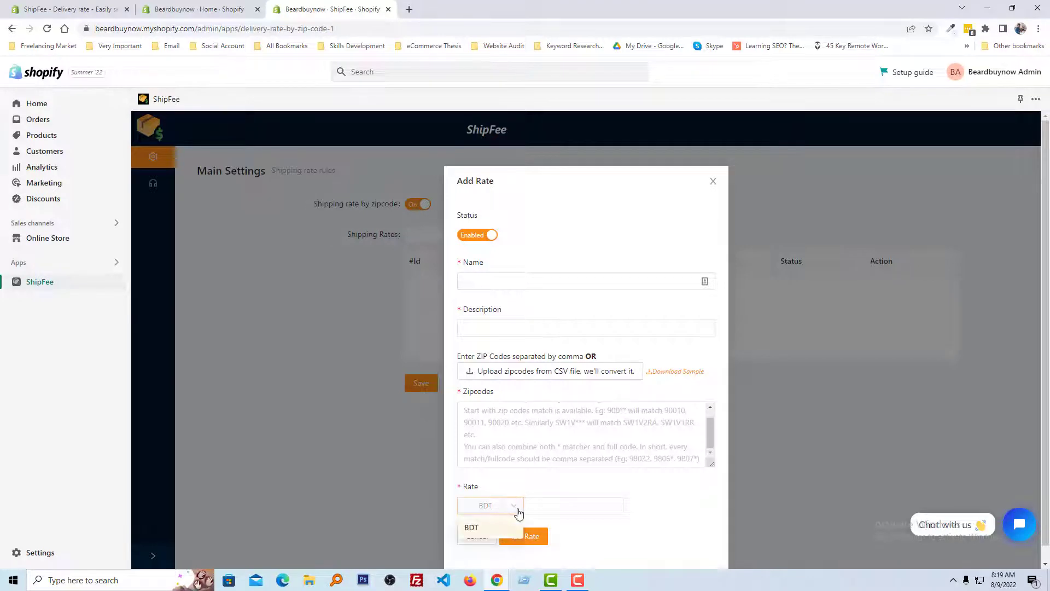
click(516, 281)
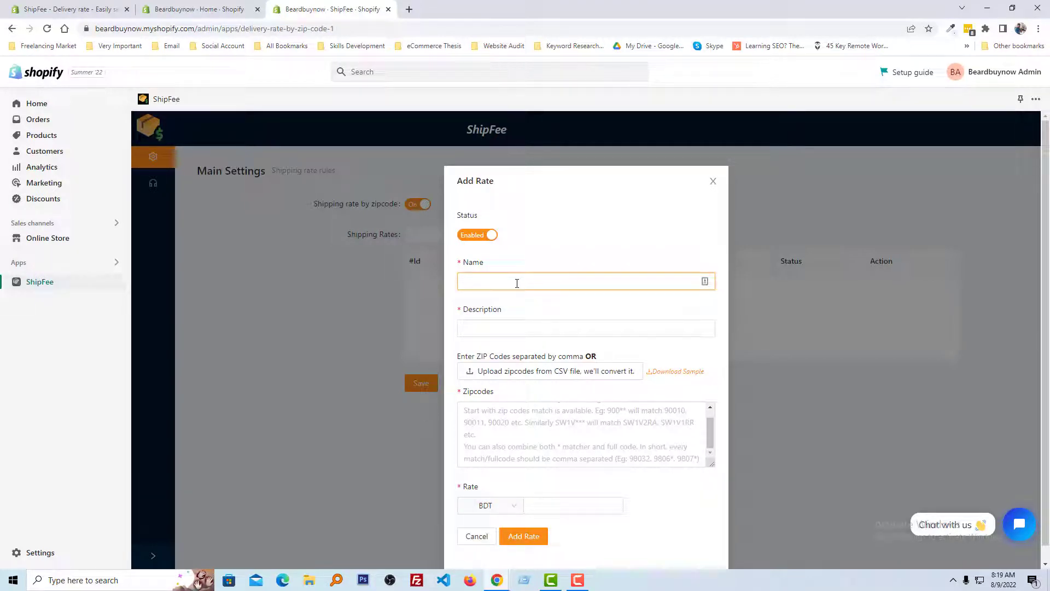
text(Bangladesh)
click(492, 328)
text(Ship to)
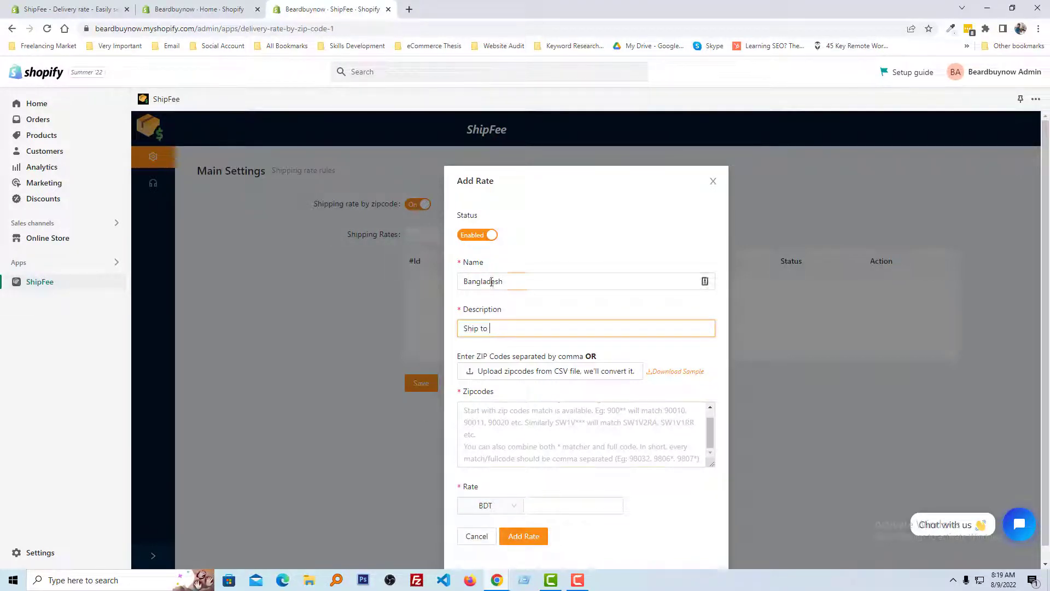
text( Bangladesh)
click(487, 411)
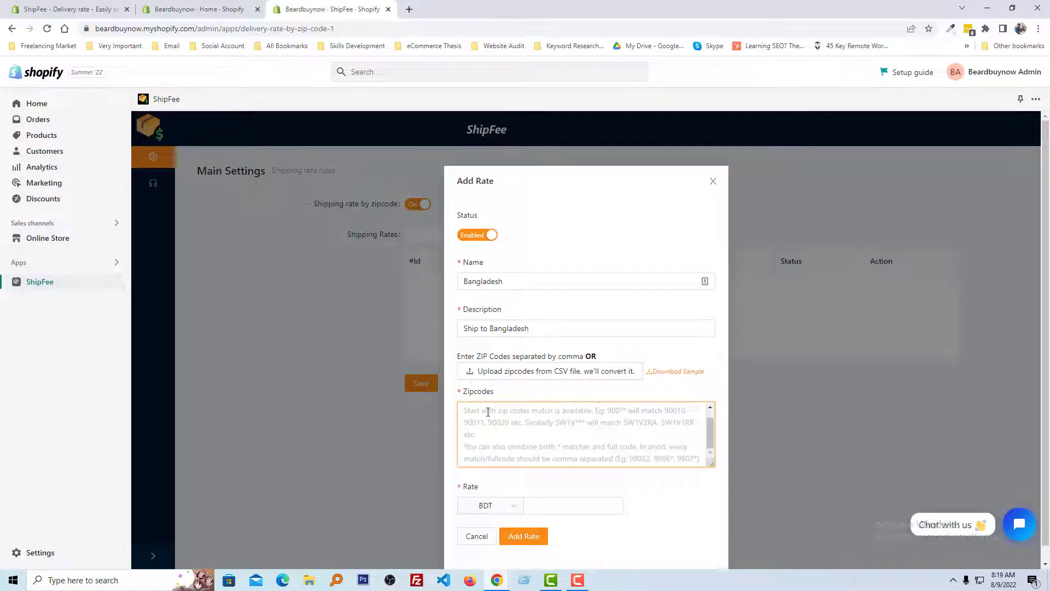
text(3300)
click(593, 504)
text(65)
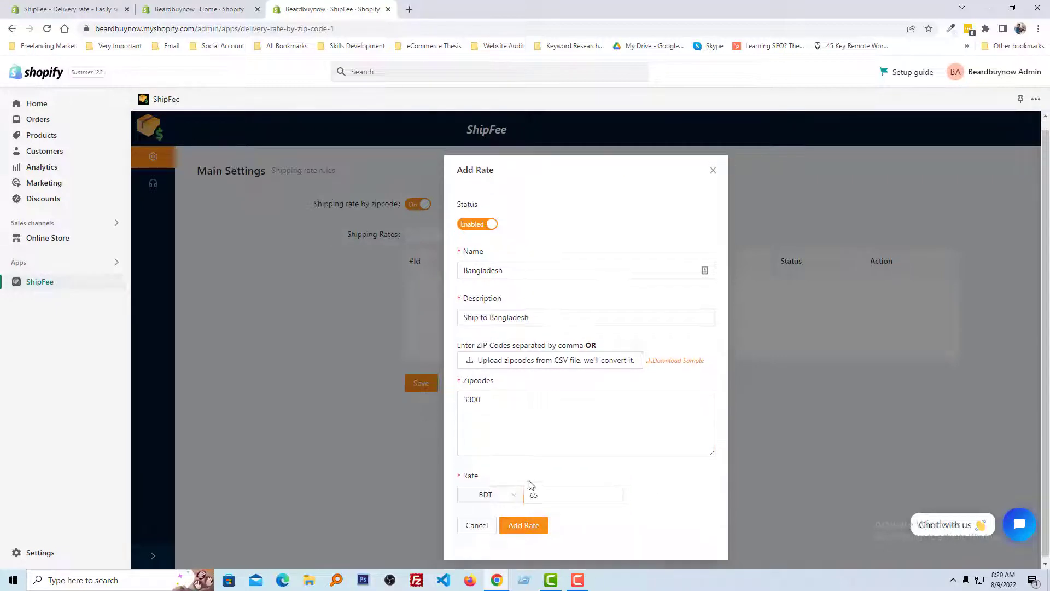
click(477, 281)
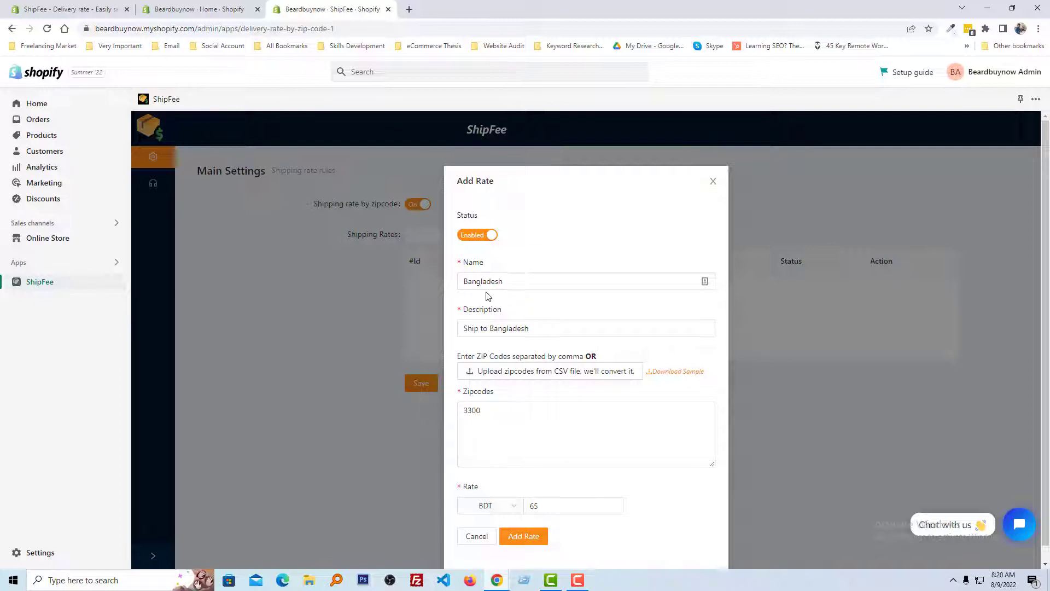
scroll(542, 410, down, 1)
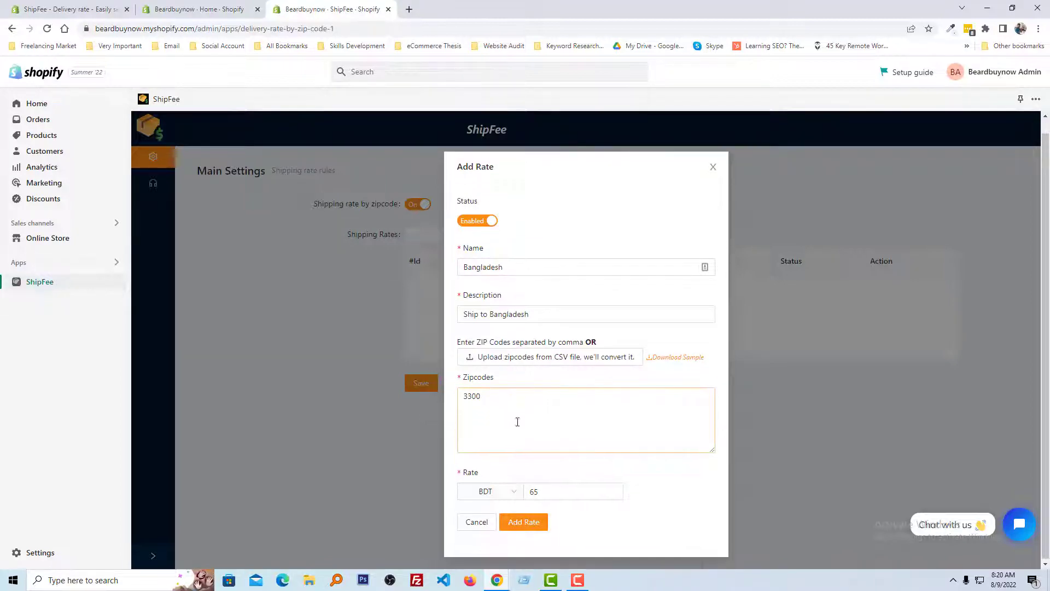
click(524, 520)
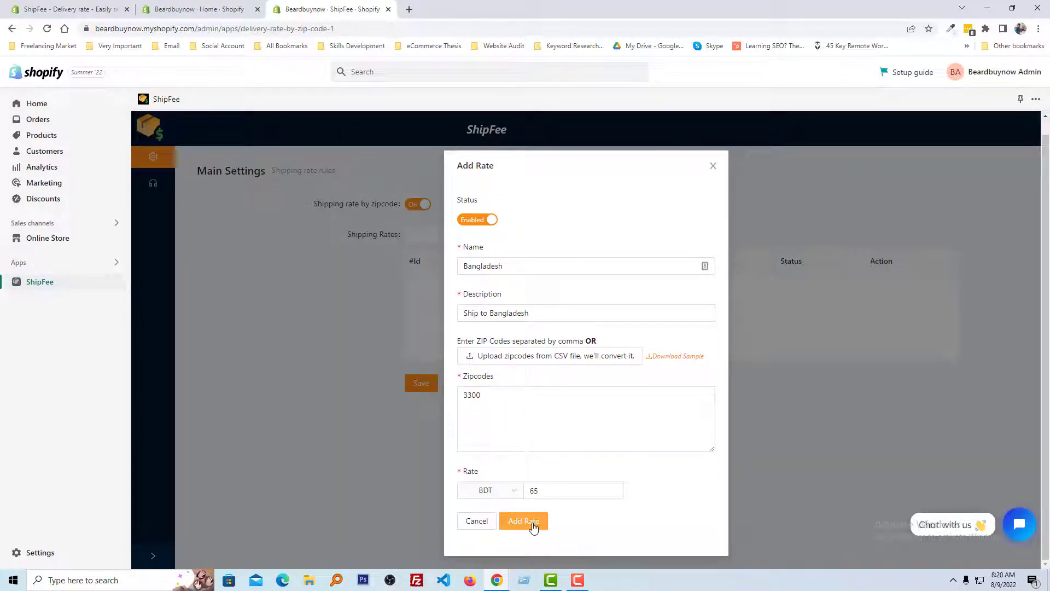
Save the ShipFee settings and add Makorone Cicile to the cart from the storefront.
click(421, 352)
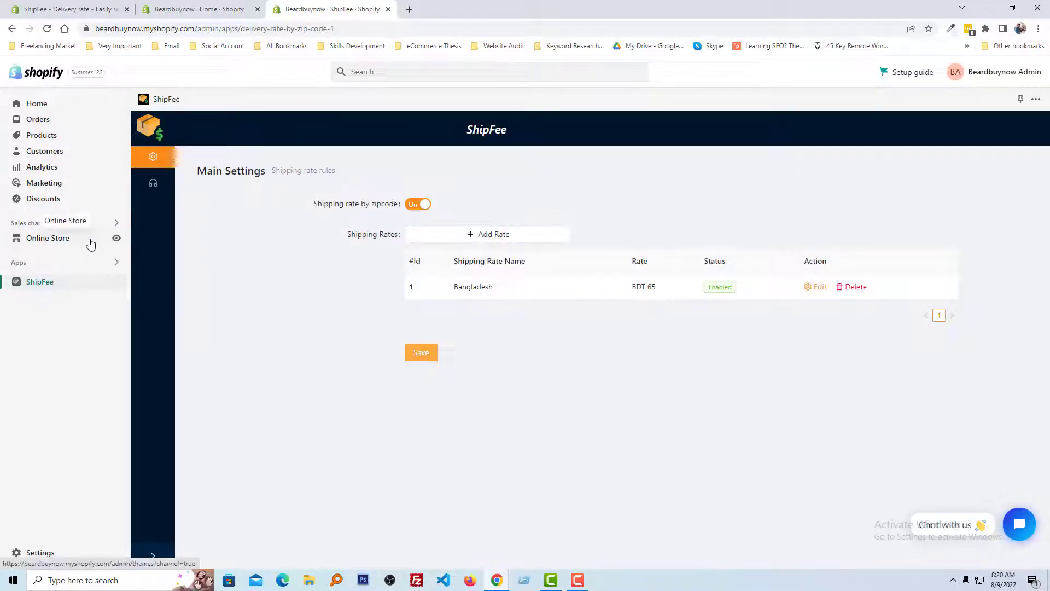
click(116, 238)
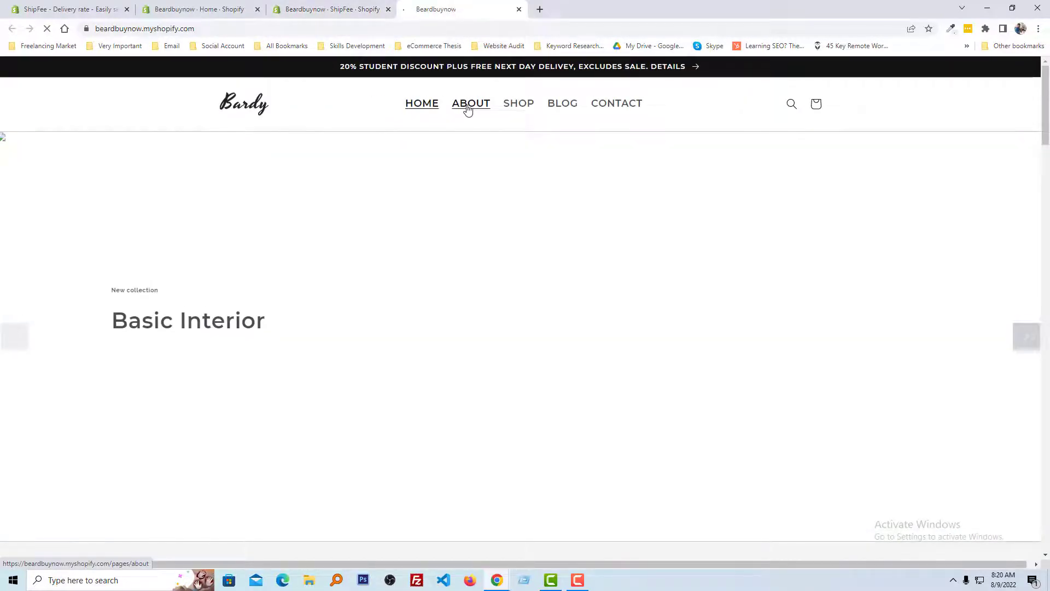
scroll(525, 328, down, 2)
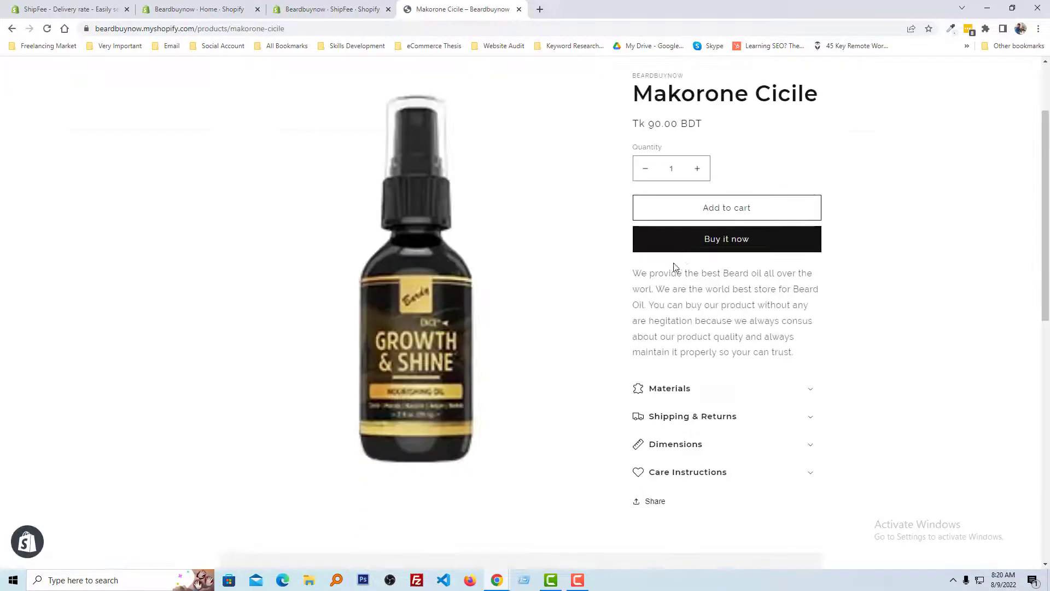
click(709, 217)
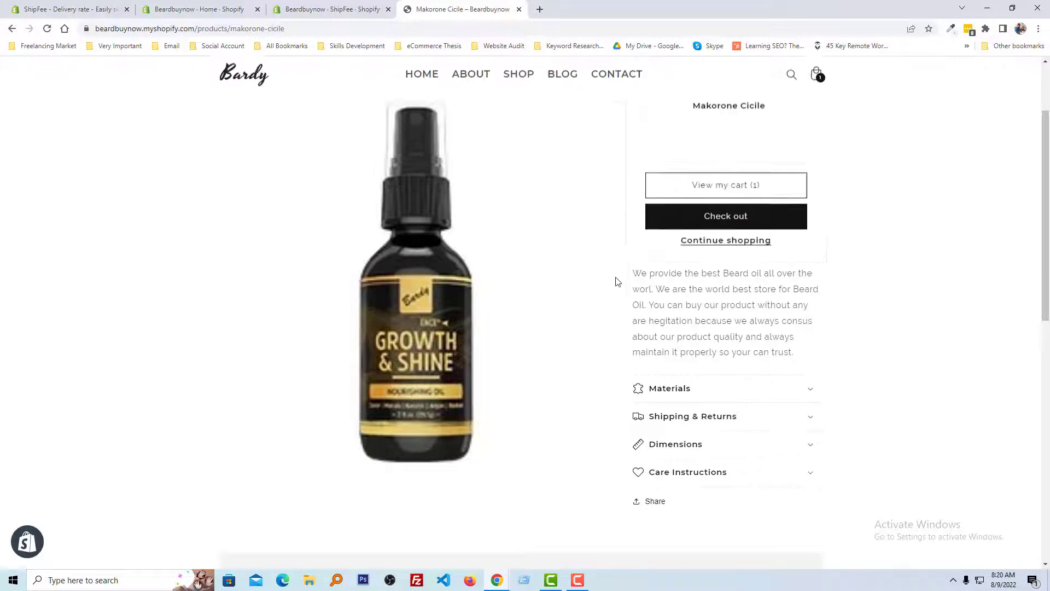
Check out and select the Bangladesh 65.00 shipping rate for a 155.00 total.
click(739, 236)
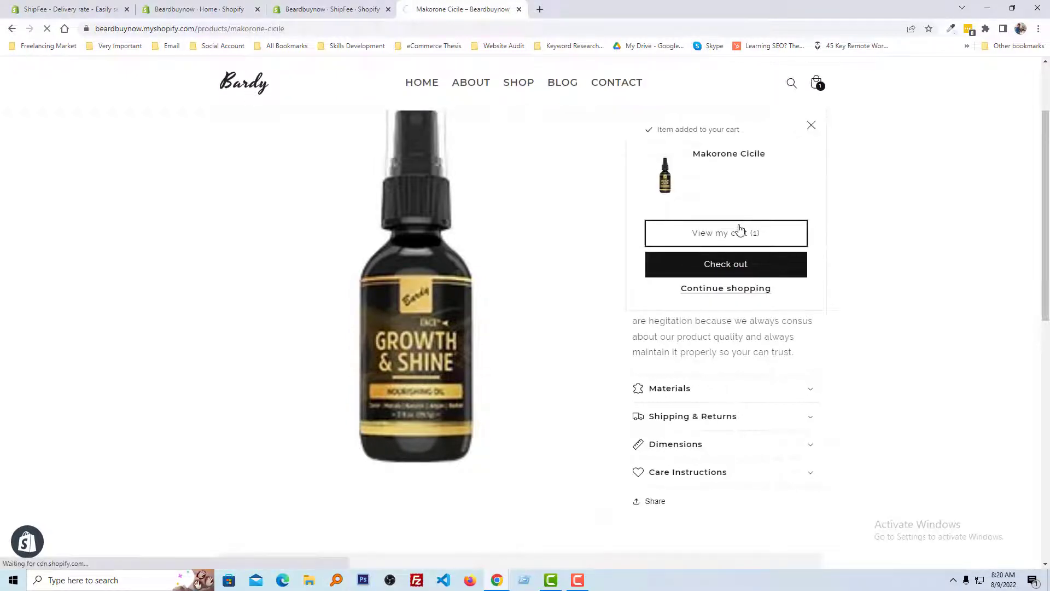
click(738, 464)
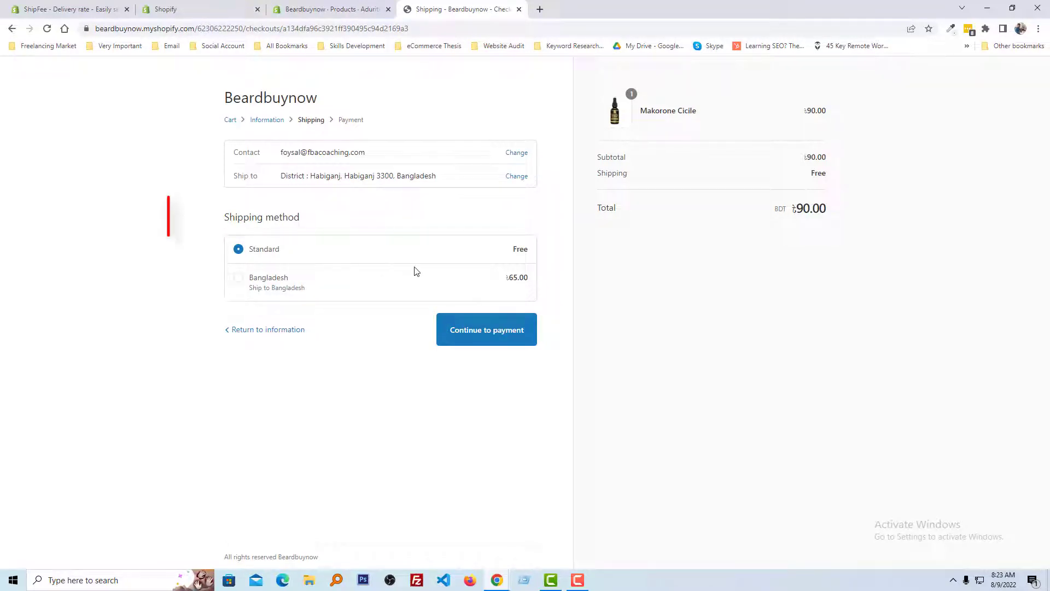
click(239, 283)
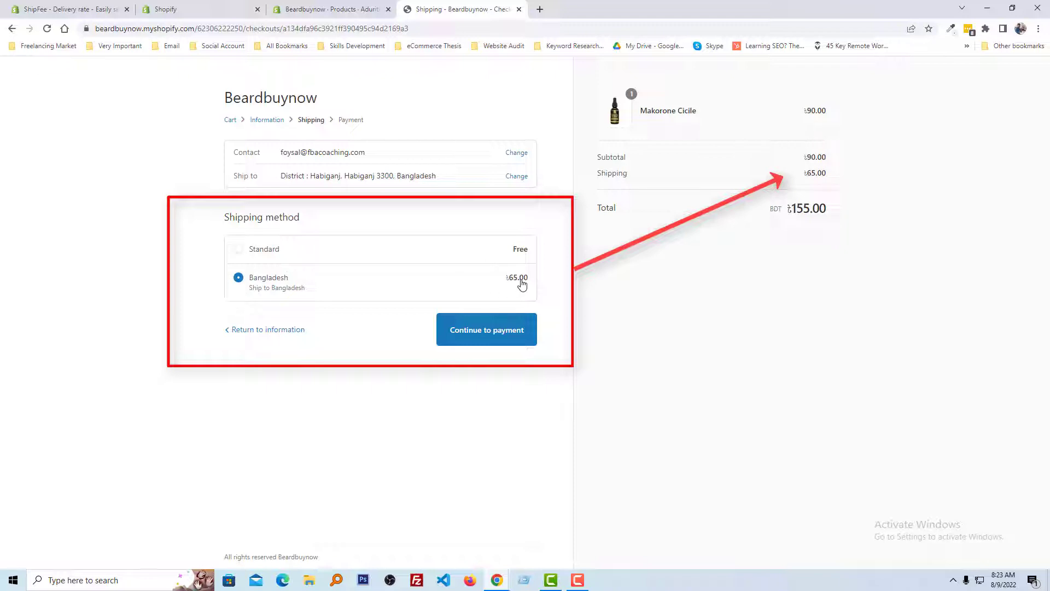
click(238, 249)
click(237, 279)
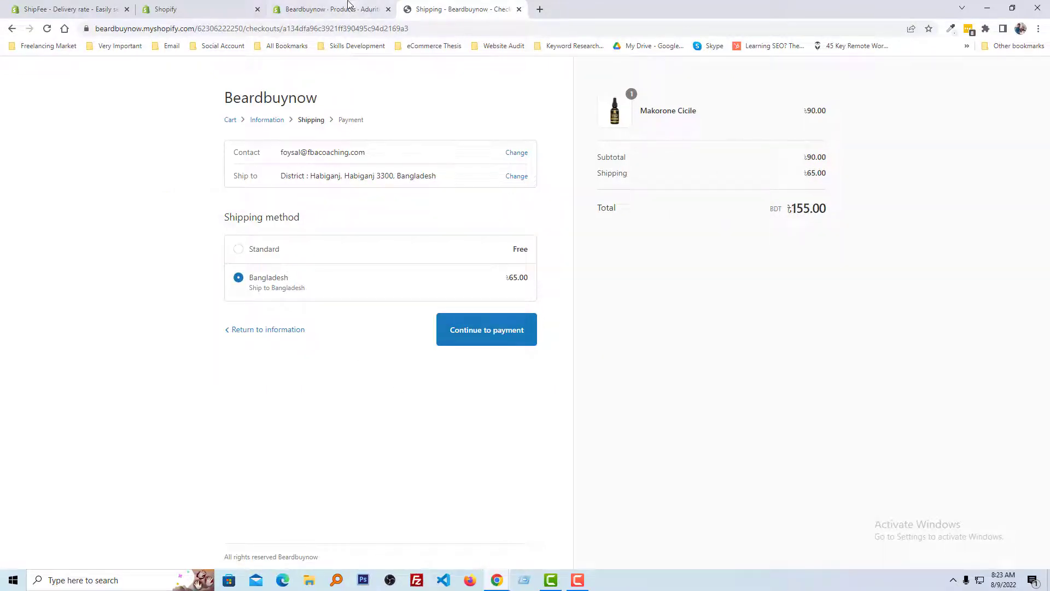
click(349, 9)
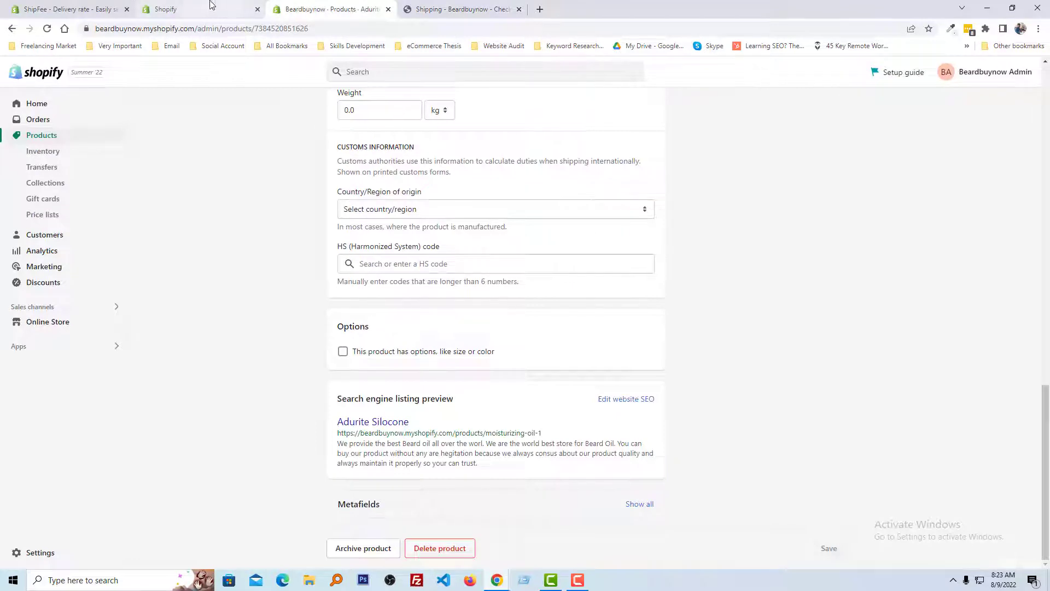
Return to the ShipFee – Delivery rate App Store listing tab.
click(78, 8)
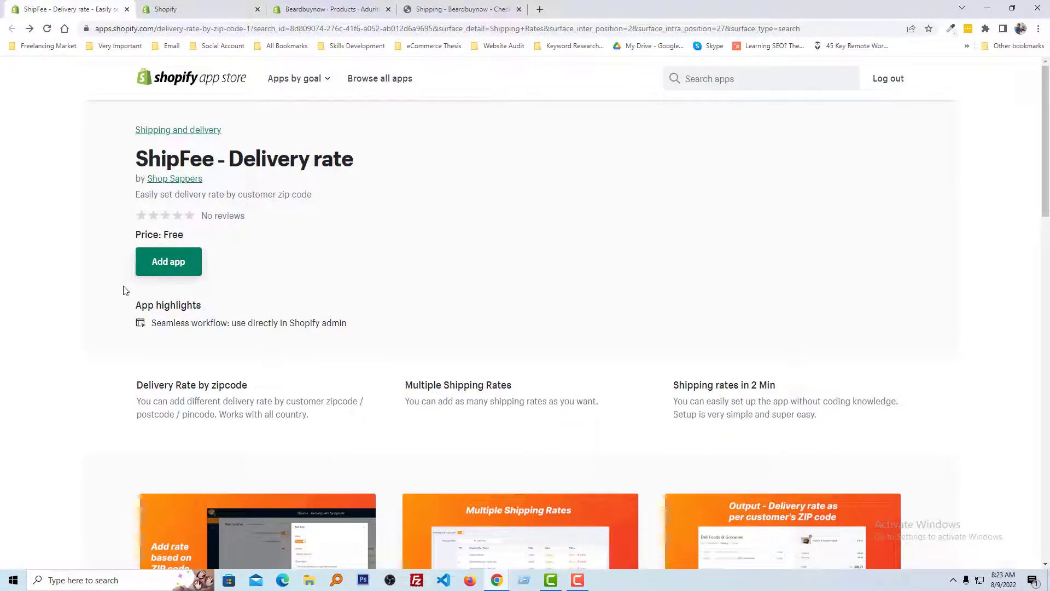